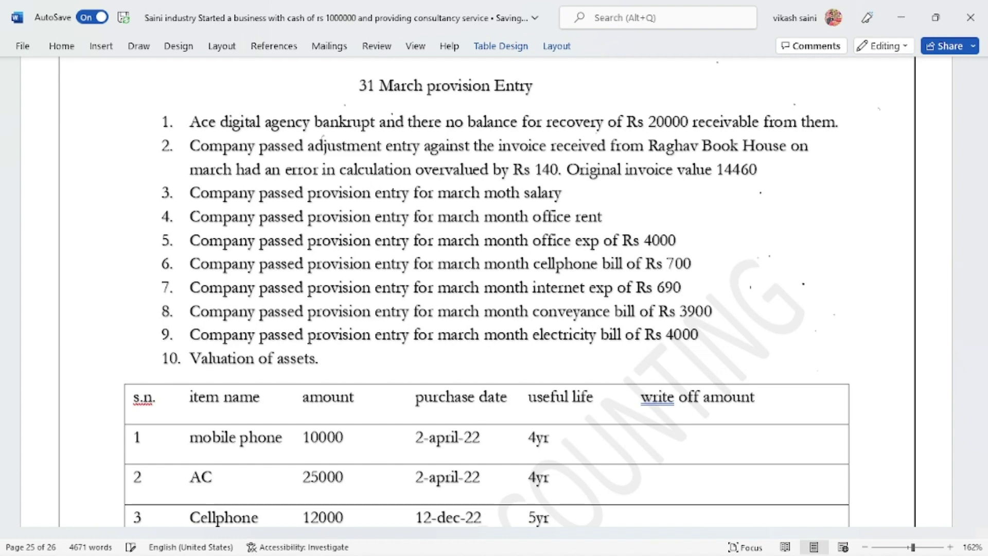
Step: Underline "bankrupt" and circle the Rs 20000 receivable in item 1 with the ink pen, adding a handwritten note beside the line
left_click_drag(315, 133, 392, 132)
mouse_move(633, 132)
left_mouse_down()
mouse_move(663, 137)
mouse_move(692, 100)
mouse_move(646, 123)
left_mouse_up()
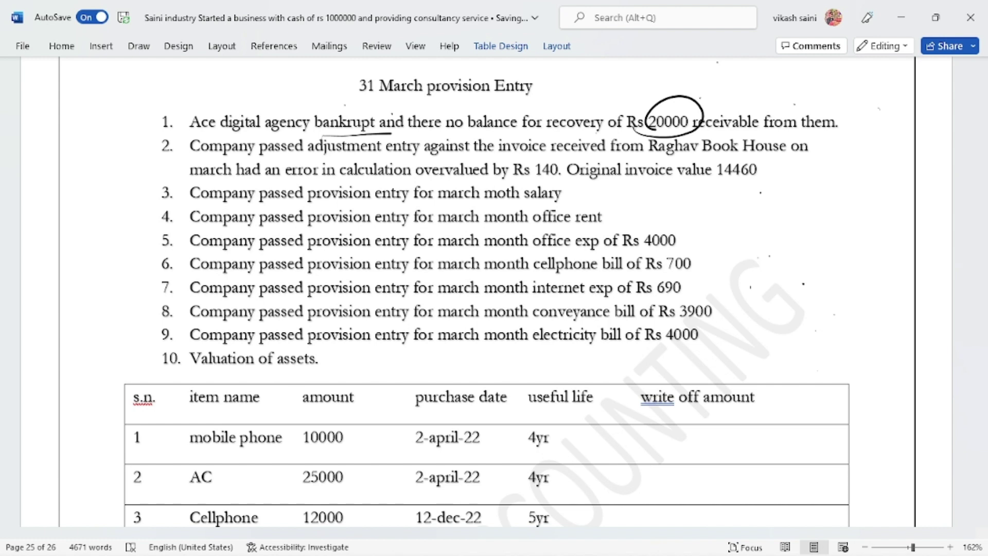
left_click_drag(700, 97, 740, 90)
mouse_move(795, 81)
left_mouse_down()
mouse_move(869, 99)
mouse_move(818, 136)
left_mouse_up()
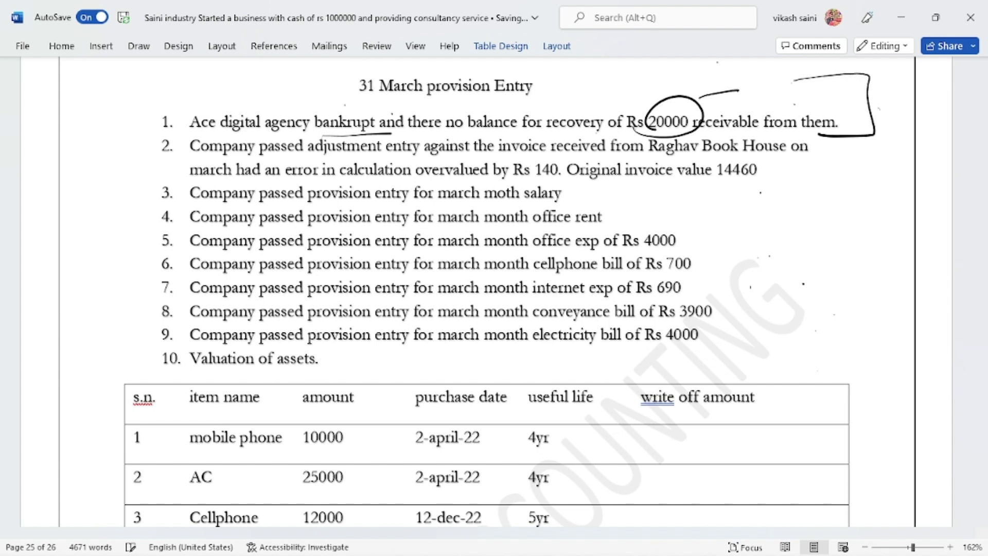
mouse_move(888, 88)
left_mouse_down()
mouse_move(905, 119)
mouse_move(930, 102)
mouse_move(898, 120)
left_mouse_up()
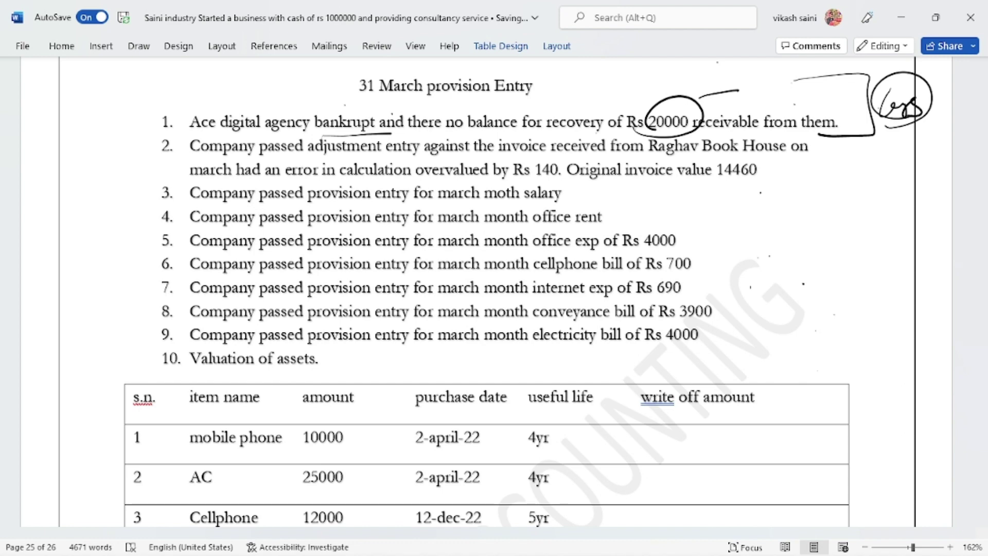
mouse_move(695, 103)
left_mouse_down()
mouse_move(766, 83)
mouse_move(690, 116)
left_mouse_up()
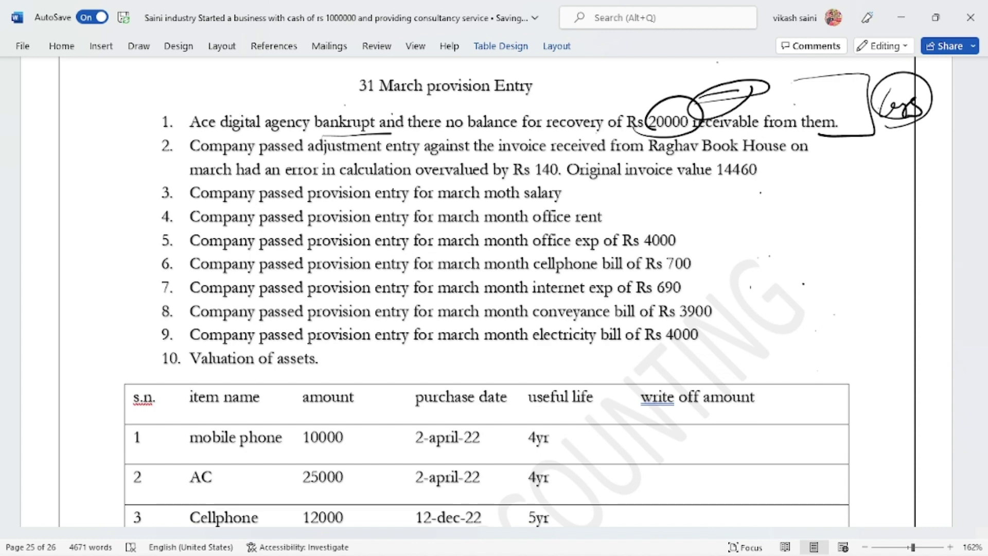
Step: Switch to TallyPrime and display the Trial Balance in its detailed form
key("alt+Tab")
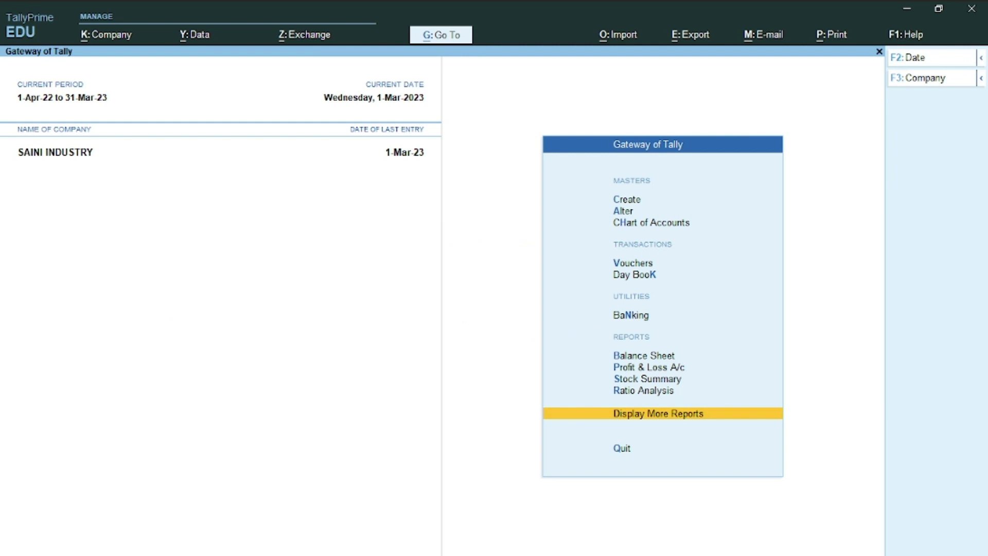
key("Return")
key("Return")
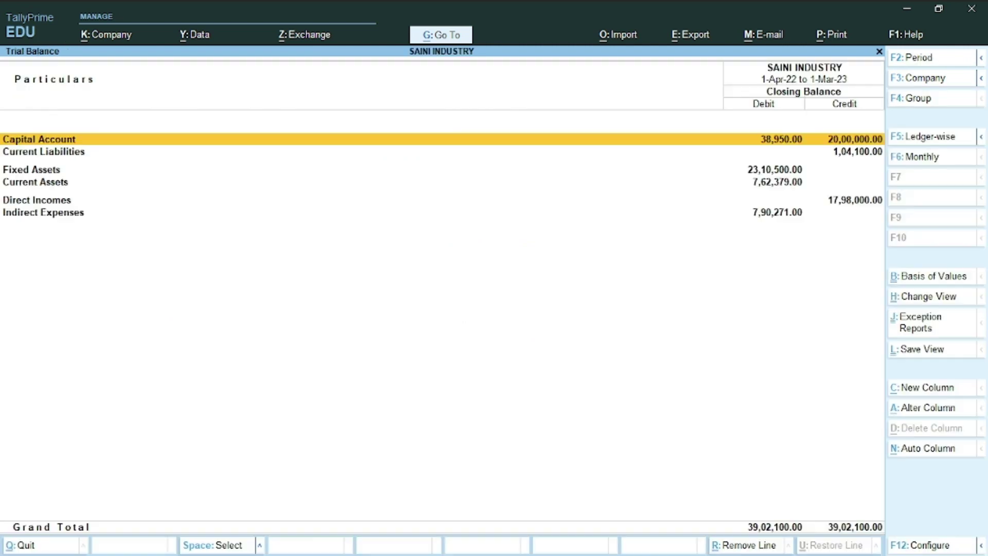
key("alt+F5")
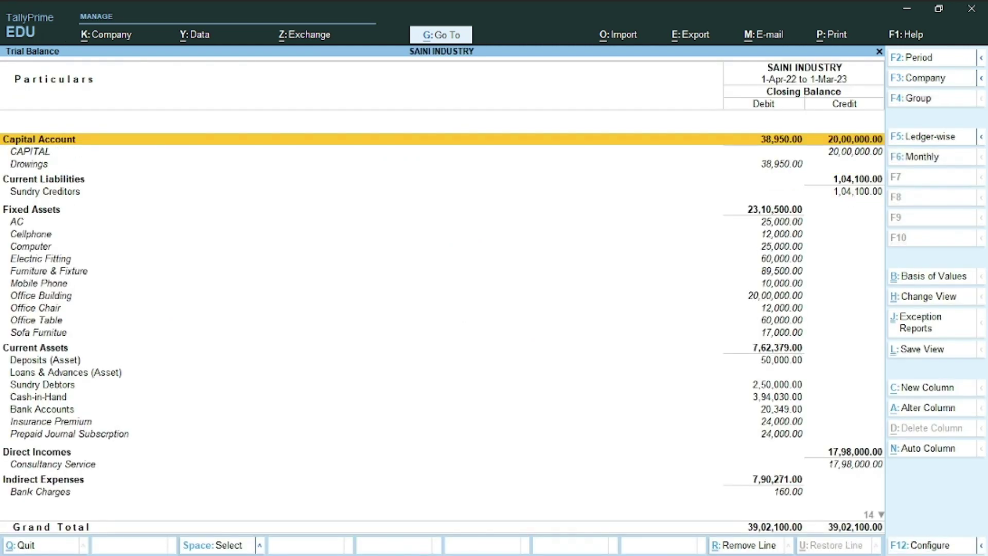
Step: Drill down from the Trial Balance through Sundry Debtors to the monthly summary of Ace Digital Agency
key("Down")
key("Down")
key("Down")
key("Down")
key("Down")
key("Down")
key("Down")
key("Down")
key("Down")
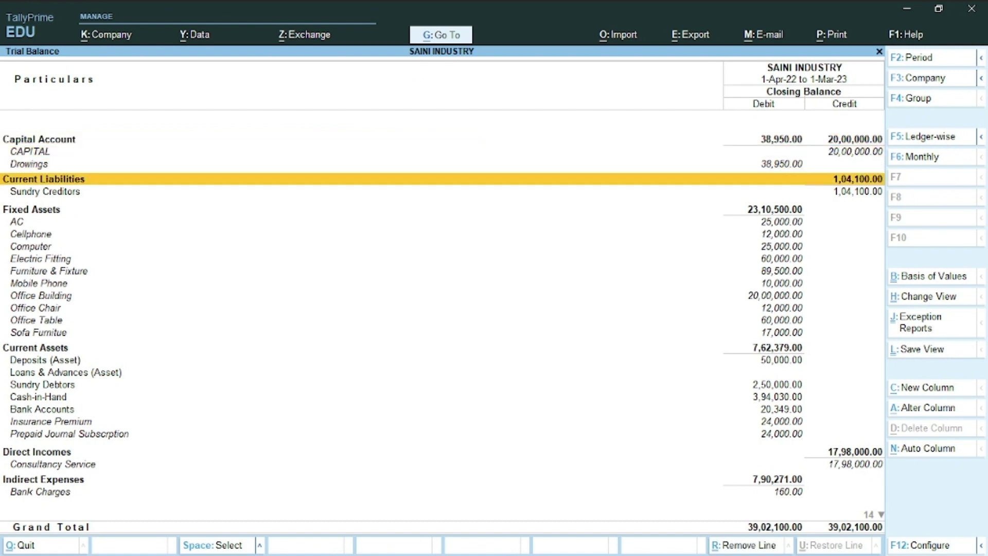
key("Down")
key("Down")
key("Down")
key("Down")
key("Down")
key("Down")
key("Down")
key("Down")
key("Down")
key("Down")
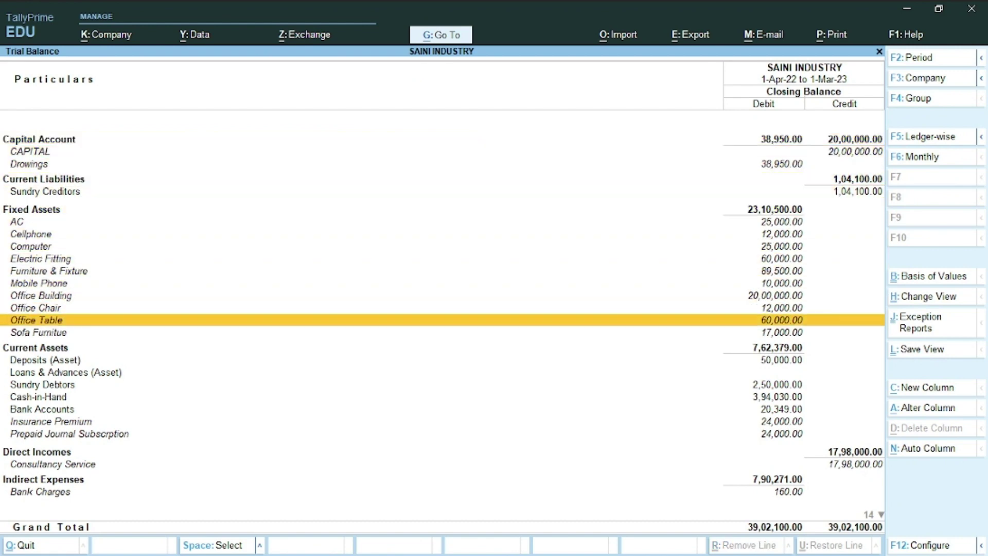
key("Return")
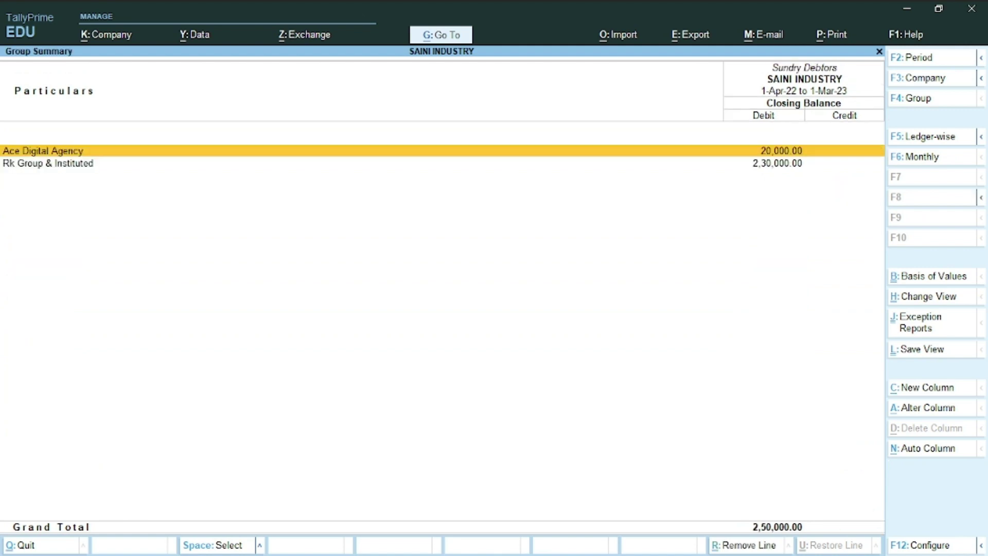
key("Return")
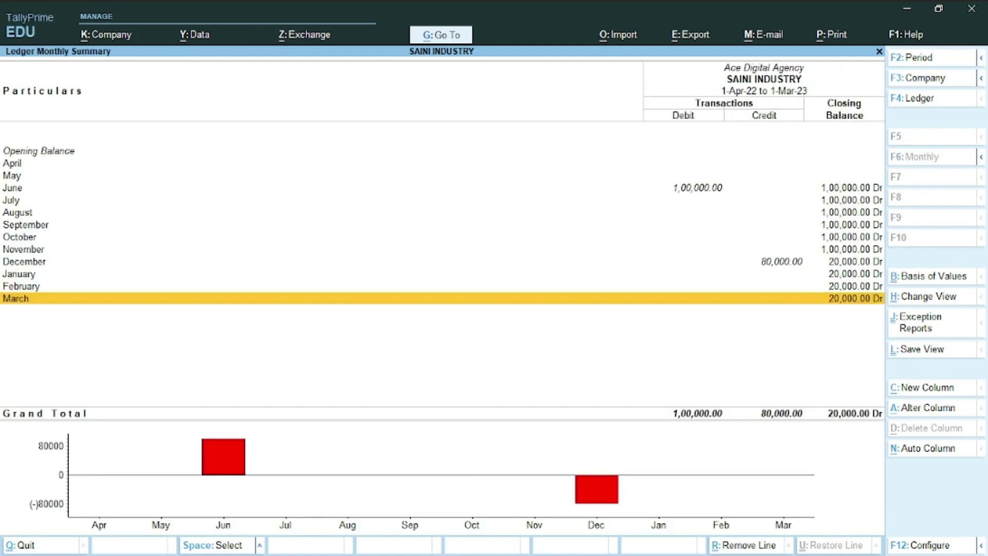
Step: Examine Ace Digital Agency's June debit, December credit and the balance carried through to March
key("Up")
key("Up")
key("Up")
key("Up")
key("Up")
key("Up")
key("Up")
key("Up")
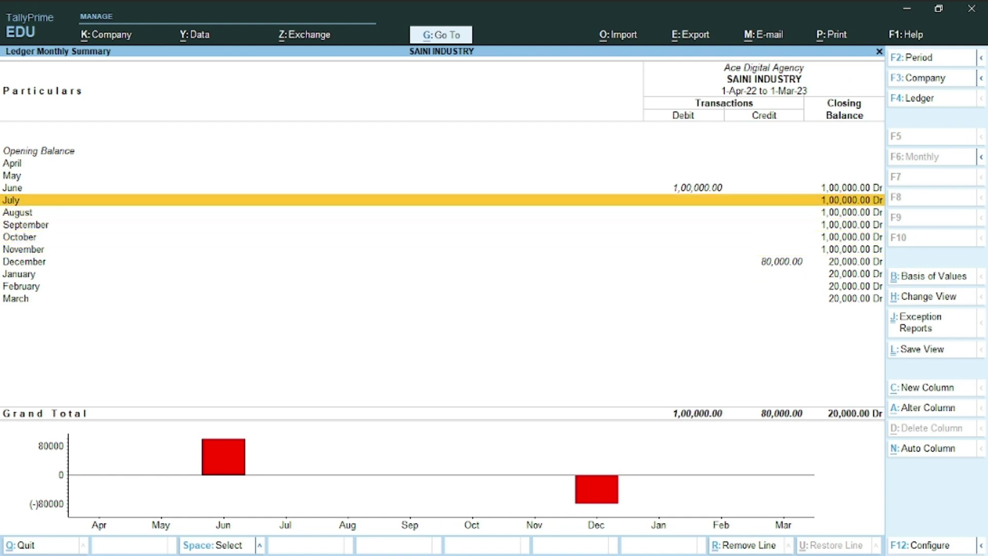
key("Up")
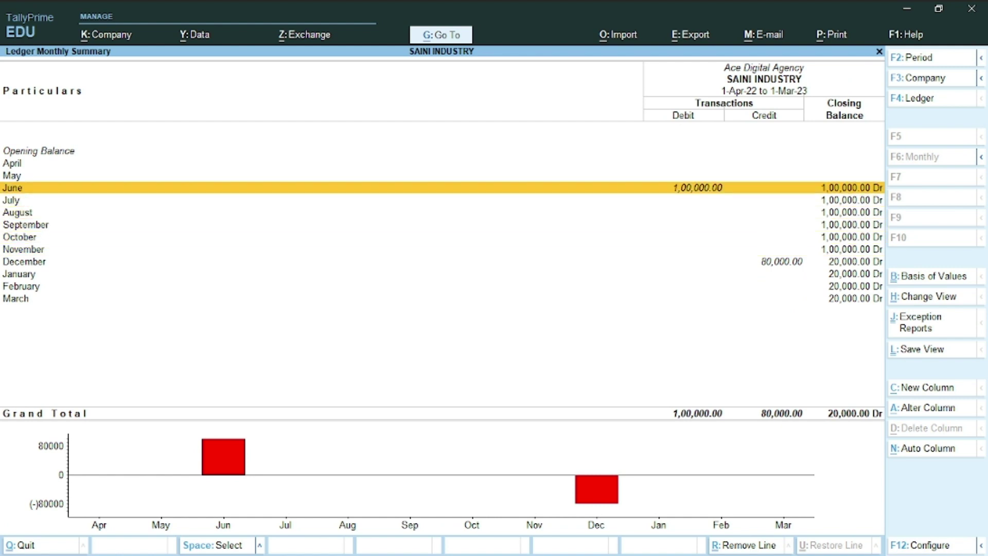
key("Down")
key("Down")
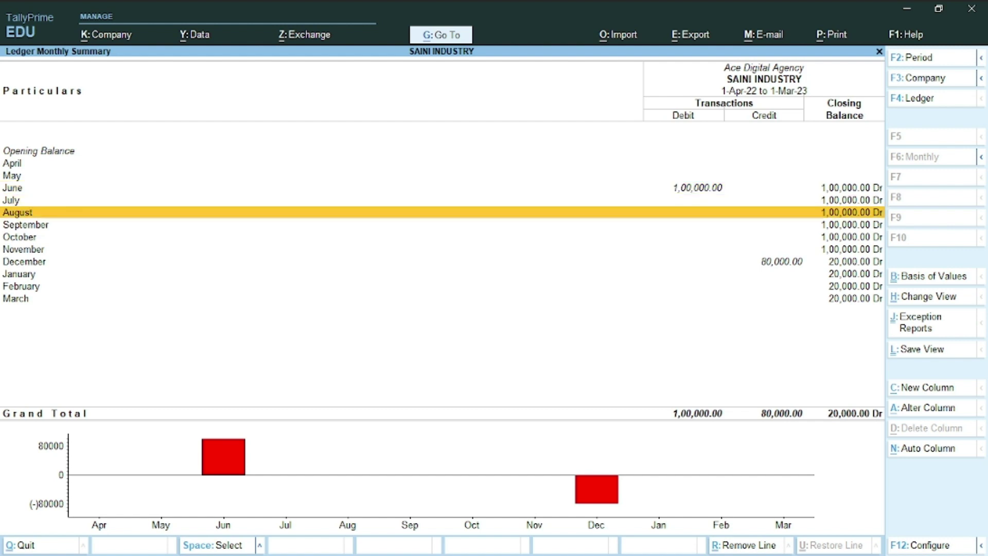
key("Down")
key("Down")
key("Down")
key("Down")
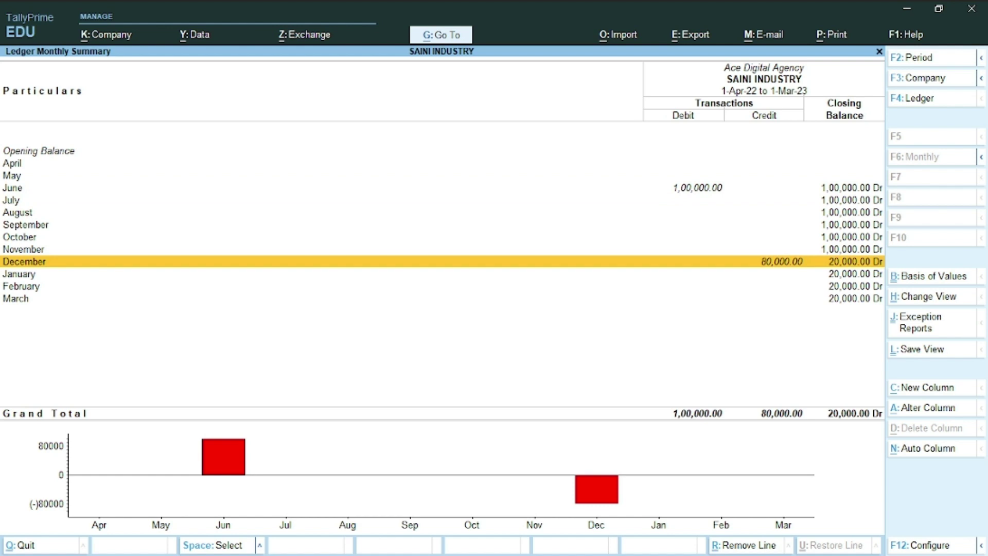
key("Up")
key("Up")
key("Up")
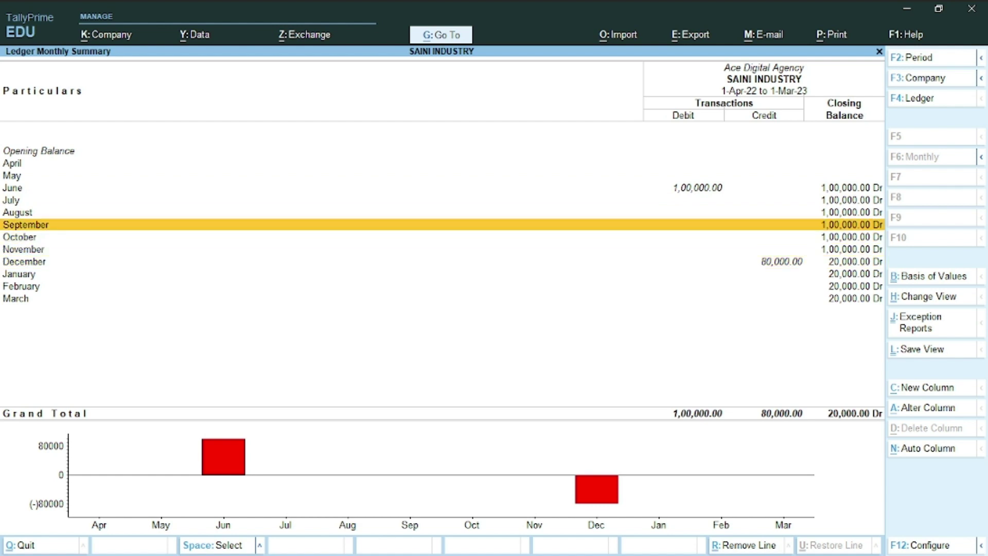
key("Down")
key("Down")
key("Down")
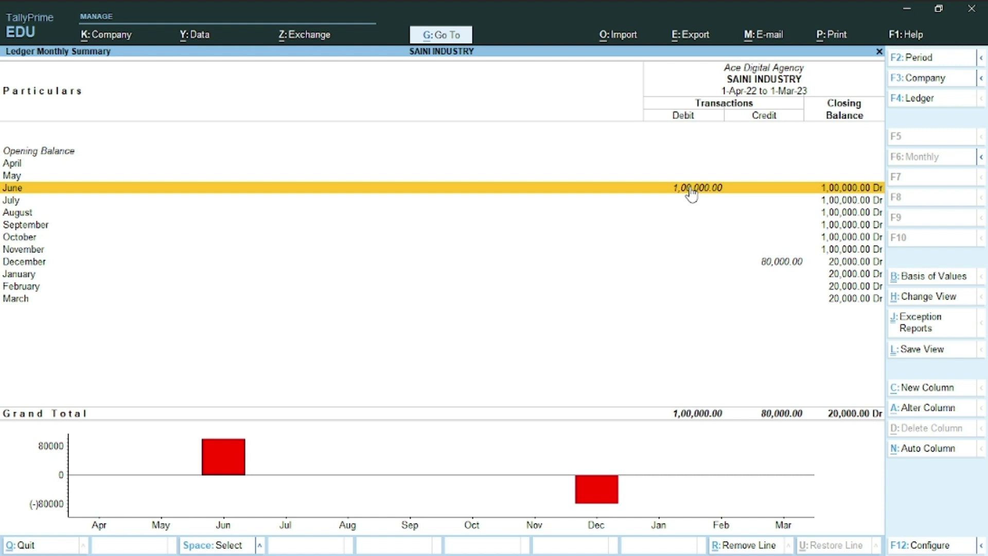
key("Down")
key("Down")
key("Down")
key("Down")
key("Down")
key("Down")
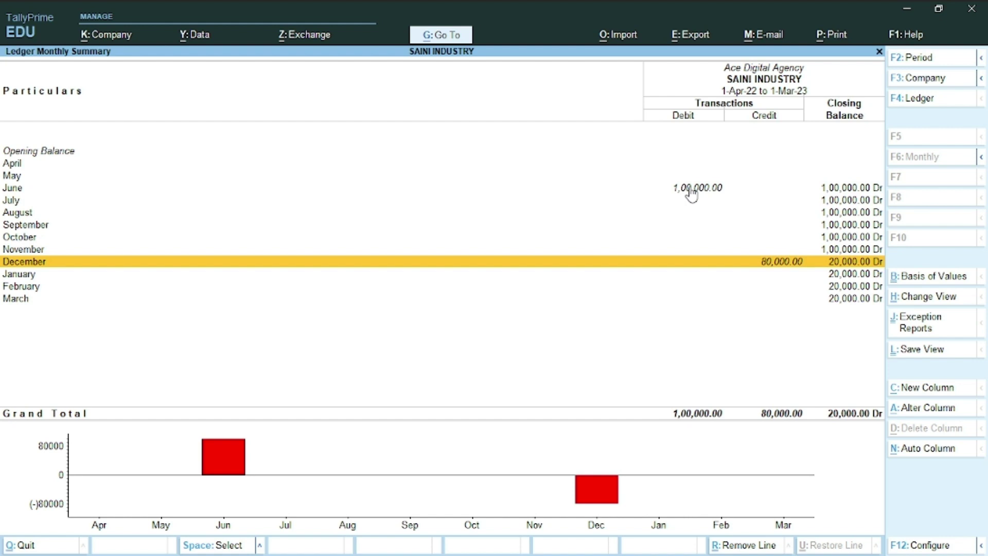
key("Down")
key("Down")
key("Down")
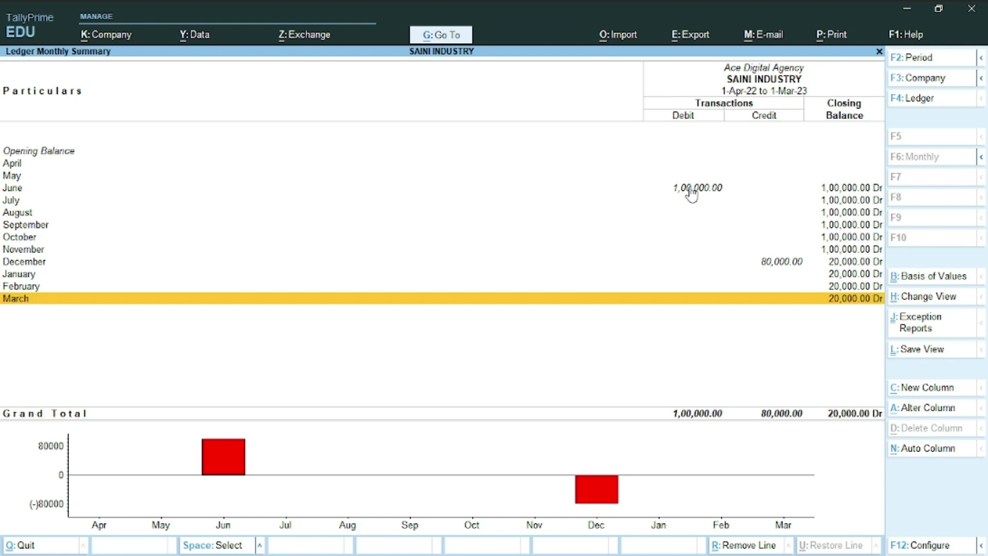
Step: Switch to the Word document and handwrite a short ink note beside the provision items for salary, rent and office expenses
key("alt+Tab")
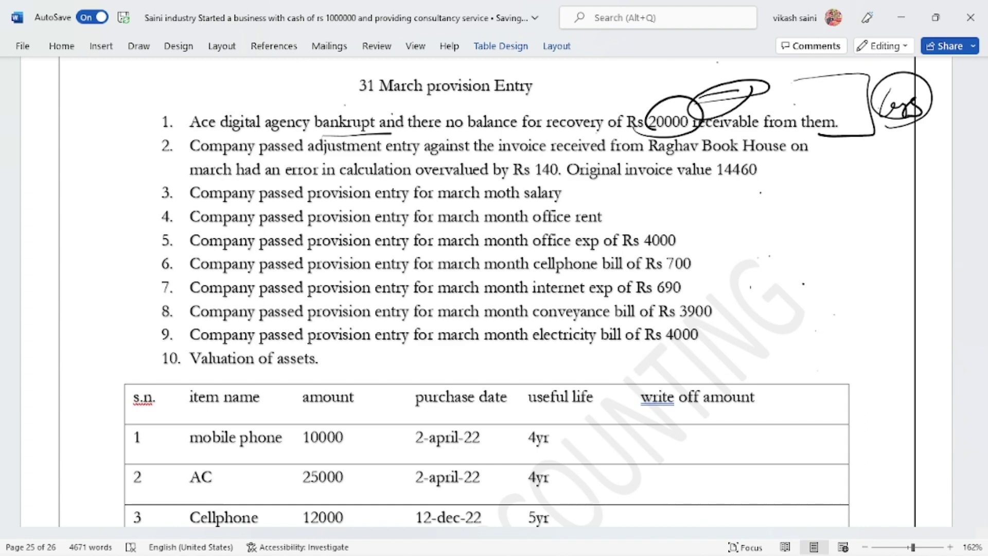
left_click_drag(778, 213, 772, 242)
mouse_move(813, 207)
left_mouse_down()
mouse_move(835, 215)
mouse_move(858, 197)
left_mouse_up()
left_click_drag(864, 192, 912, 188)
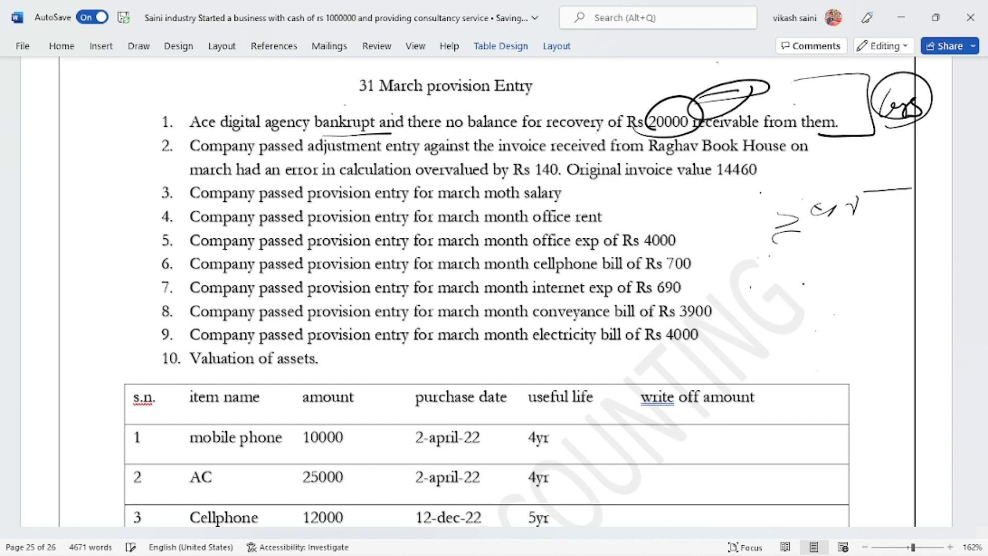
Step: Find the Bad debts entry in the solution table and ink marks by its F7 key, Journal voucher and Ind exp group
scroll(694, 181, "down", 20)
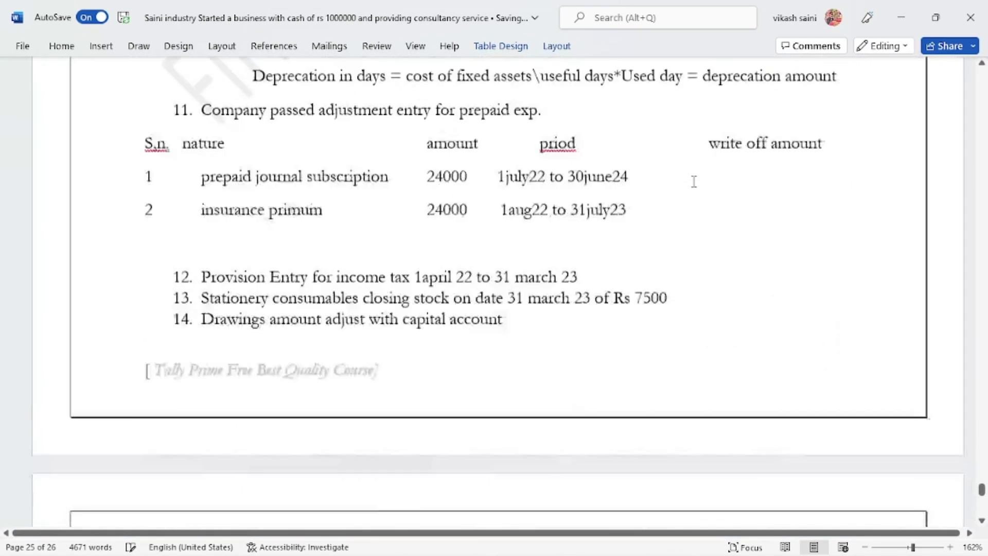
scroll(694, 181, "down", 5)
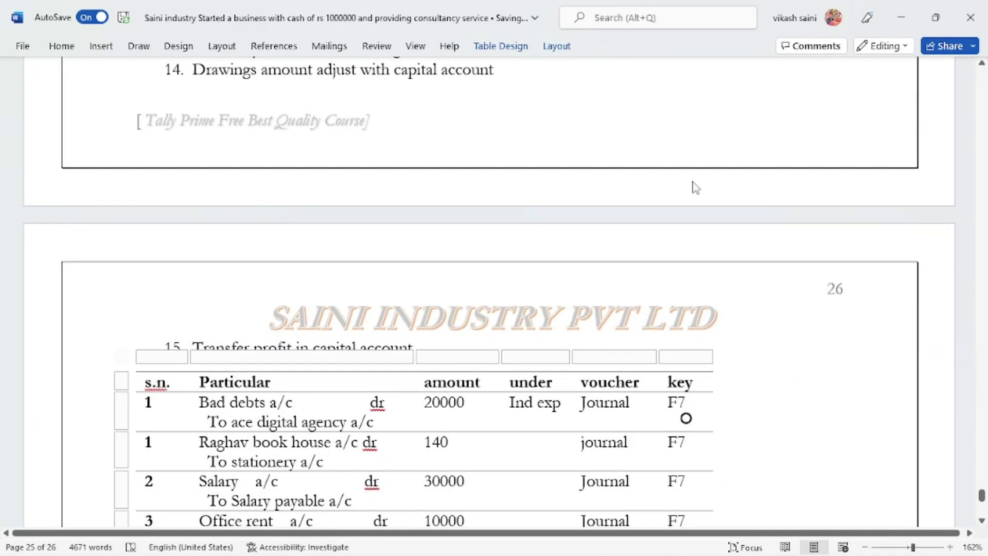
left_click(686, 418)
left_click_drag(709, 411, 779, 390)
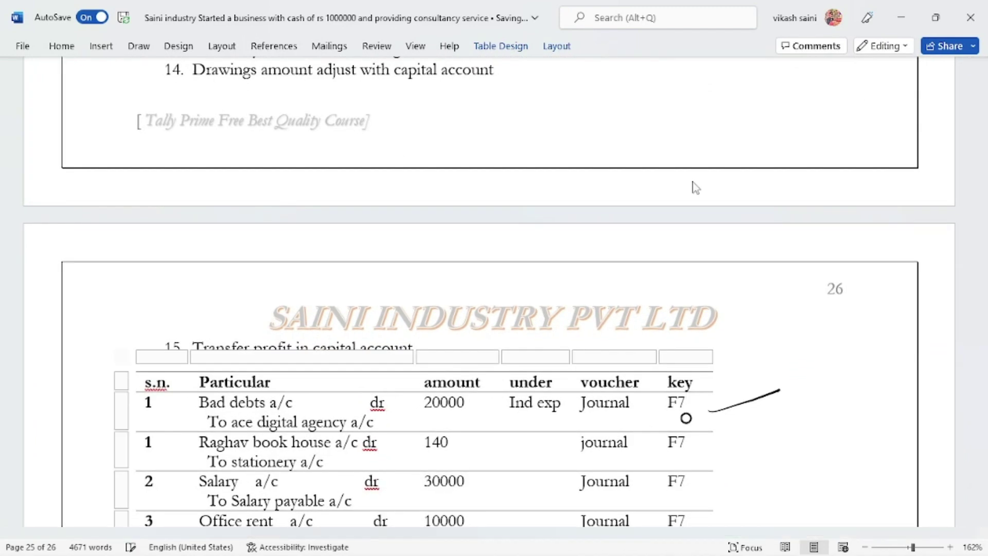
left_click_drag(586, 418, 650, 411)
left_click_drag(502, 412, 547, 408)
Step: Switch to TallyPrime, return to the Gateway of Tally and set the current date to 31 March
key("alt+Tab")
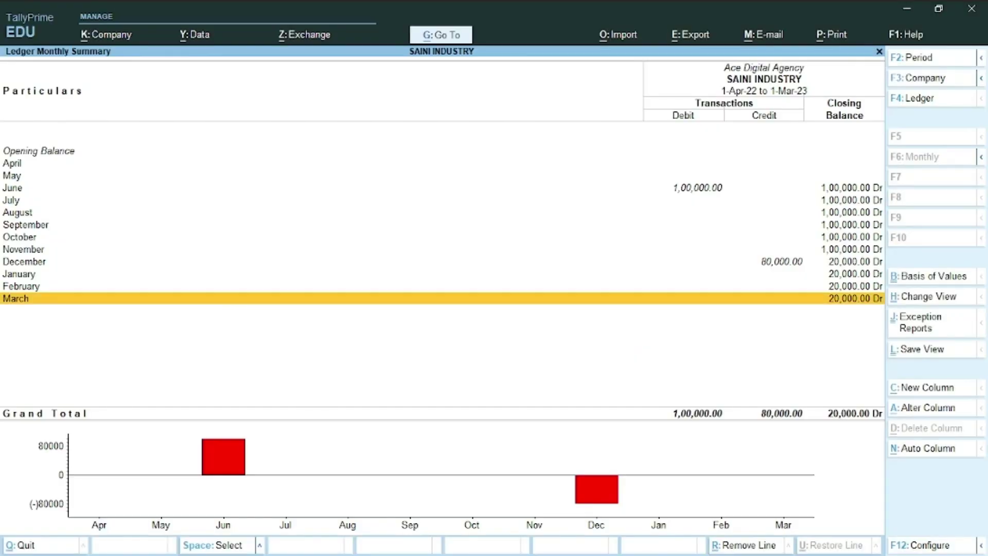
key("Escape")
key("Escape")
key("Escape")
key("Escape")
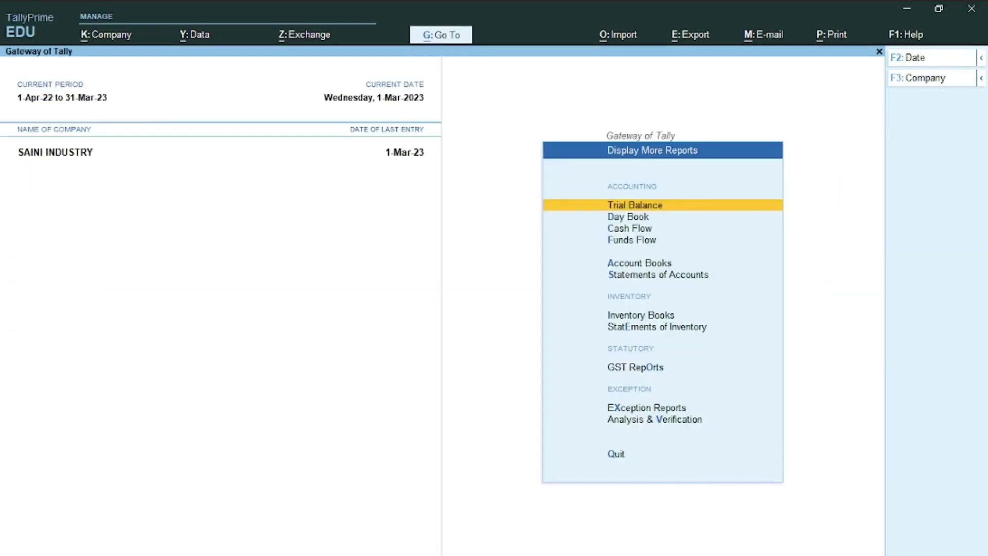
left_click(626, 199)
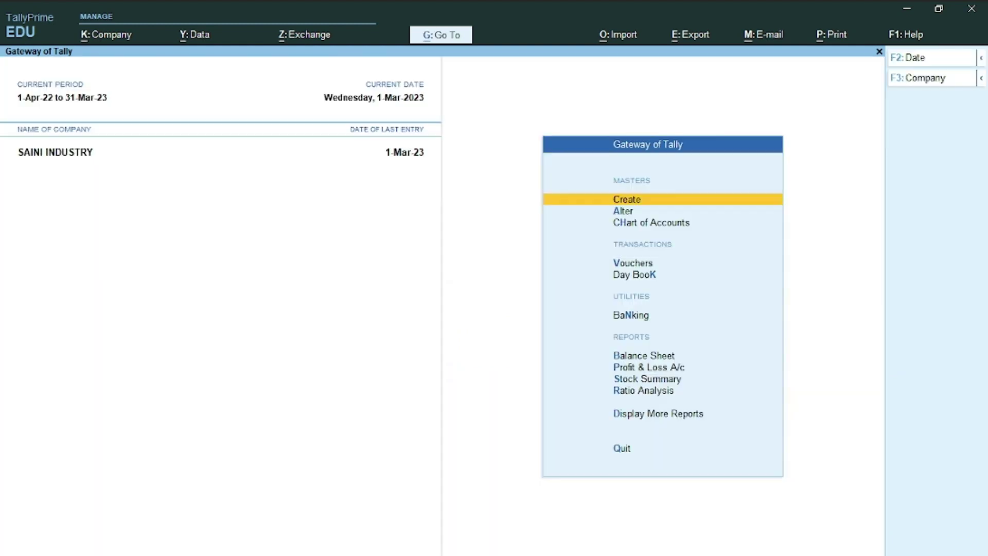
key("F2")
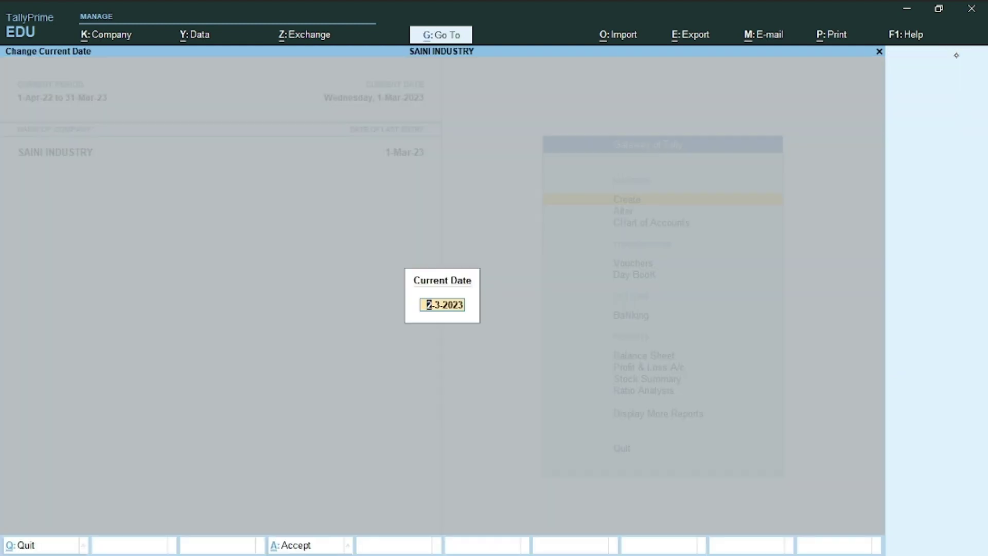
type("31march")
key("Return")
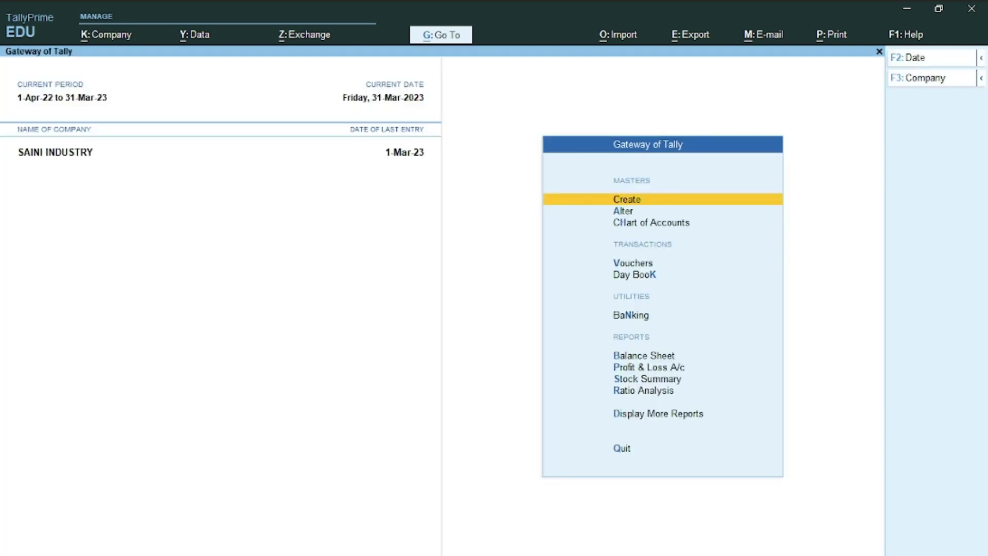
Step: Open voucher entry and change the new voucher's type to Journal
key("Down")
key("Down")
key("Down")
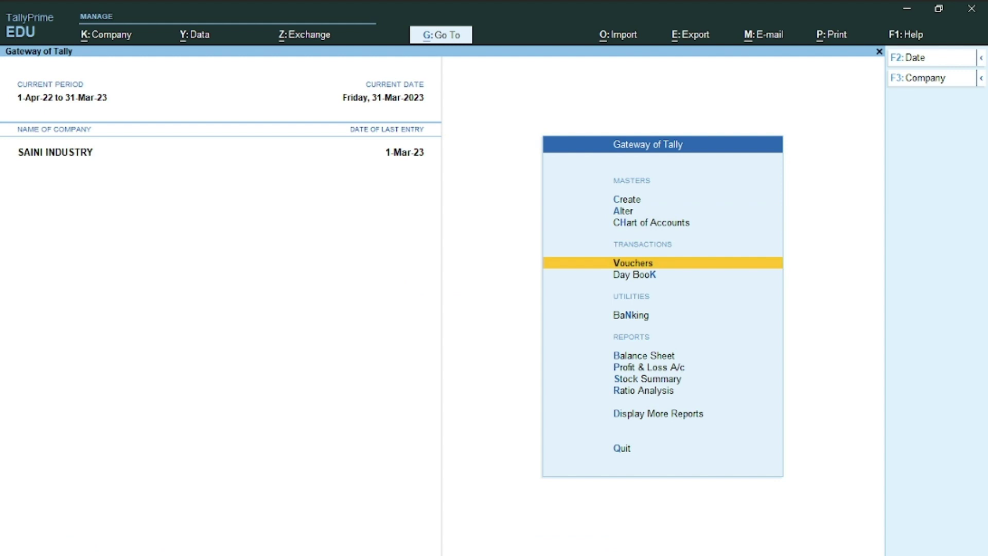
key("Return")
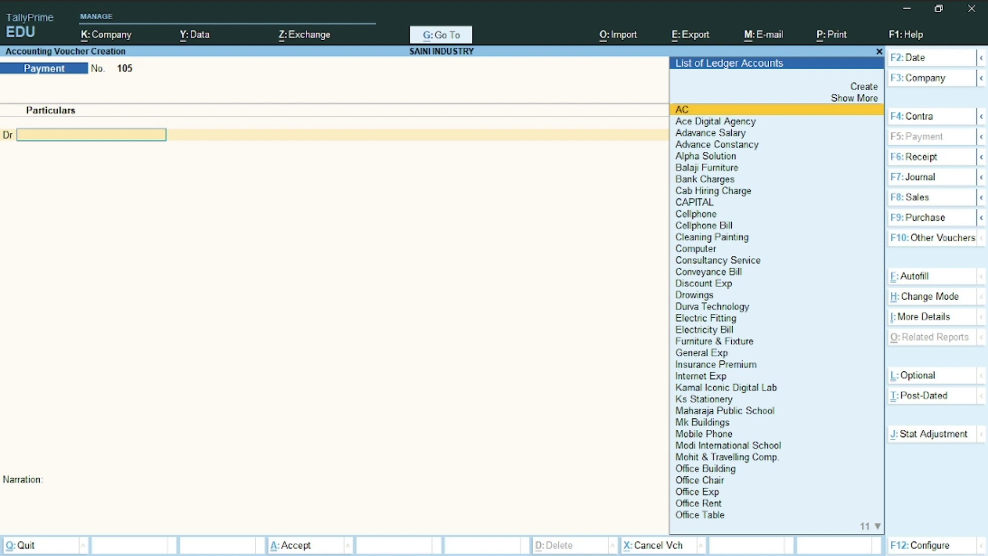
left_click(948, 177)
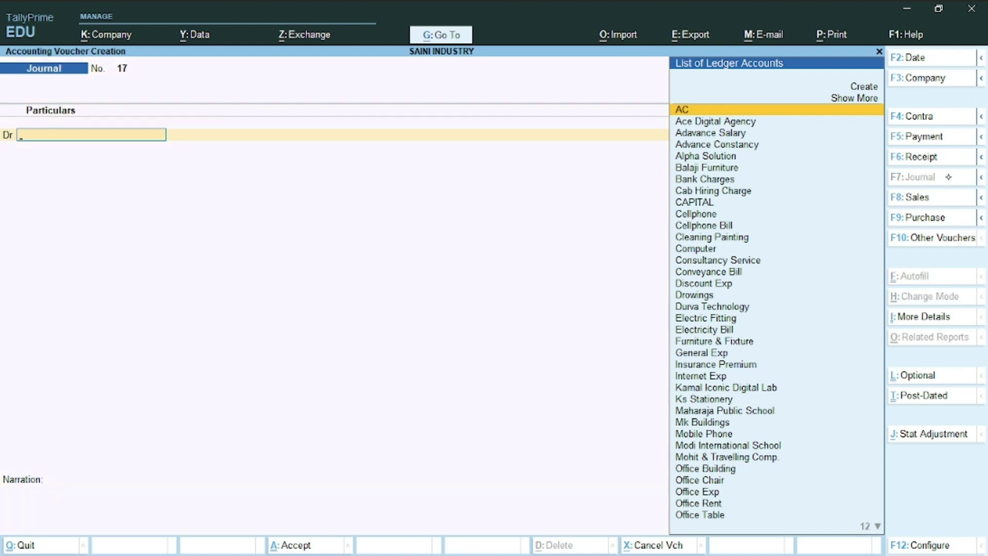
Step: Create a ledger named Bad Debts under Indirect Expenses for the debit line of the journal voucher
key("alt+c")
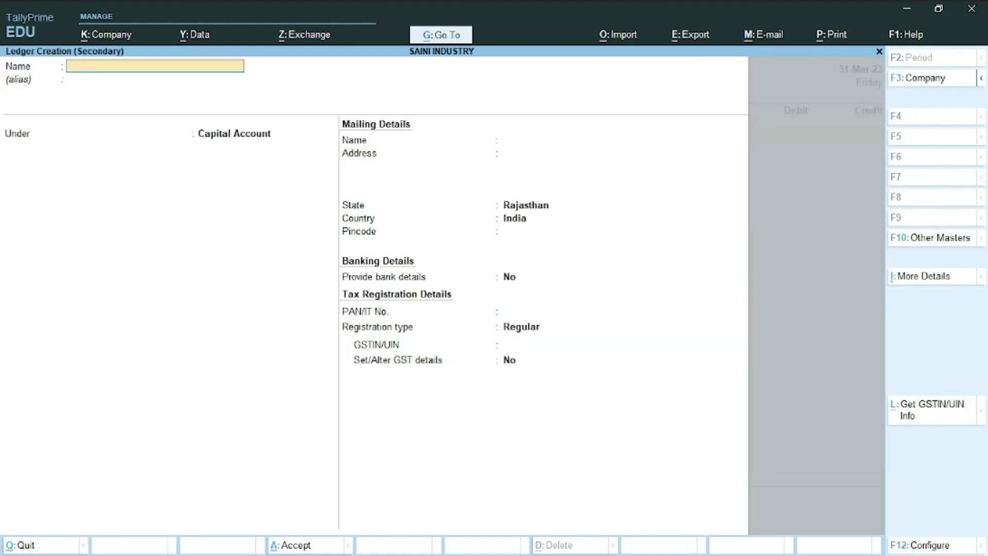
type("Bad debts")
key("Return")
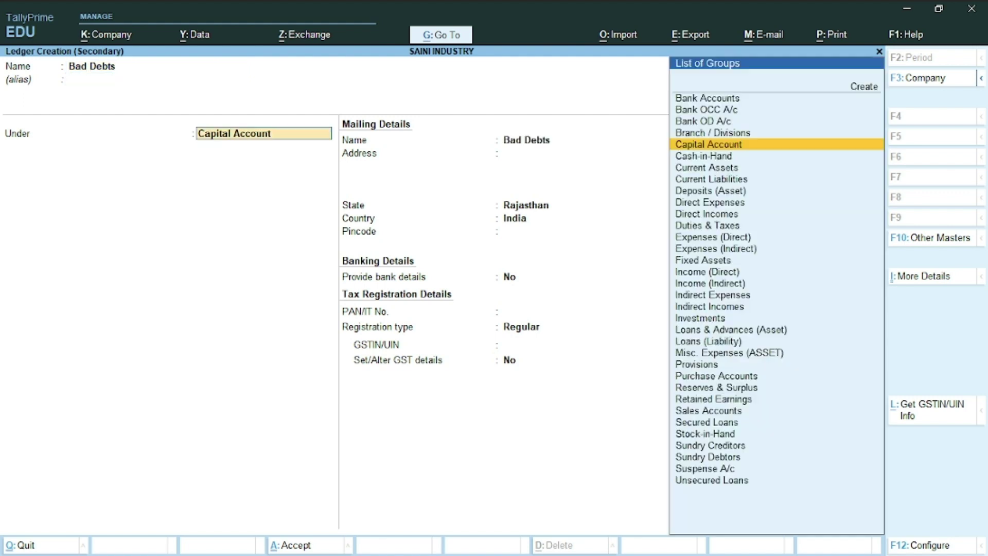
type("Ind")
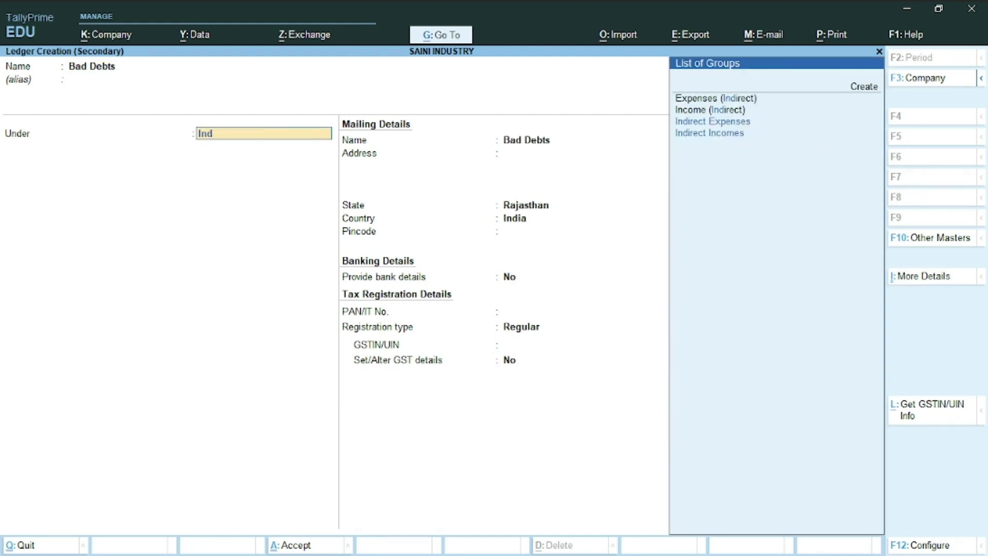
key("Down")
key("Down")
key("Down")
key("Return")
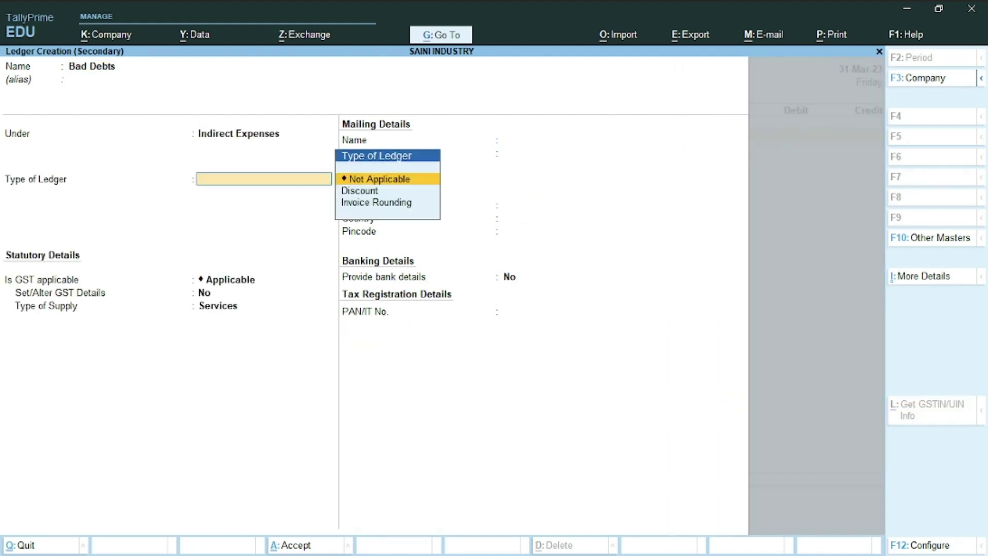
key("ctrl+a")
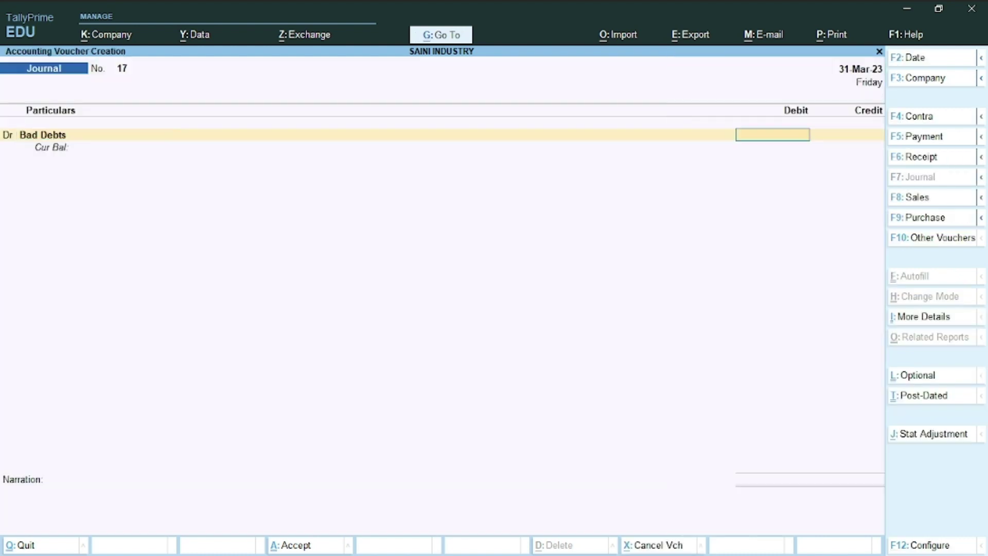
Step: Debit Bad Debts with 20000 and choose Ace Digital Agency as the credit ledger
type("20000")
key("Return")
key("Return")
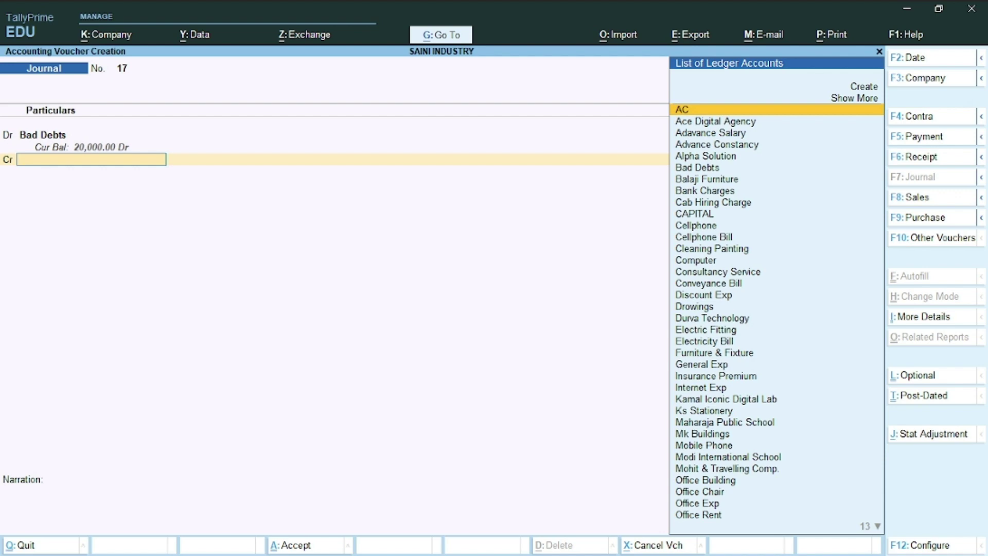
type("Ace")
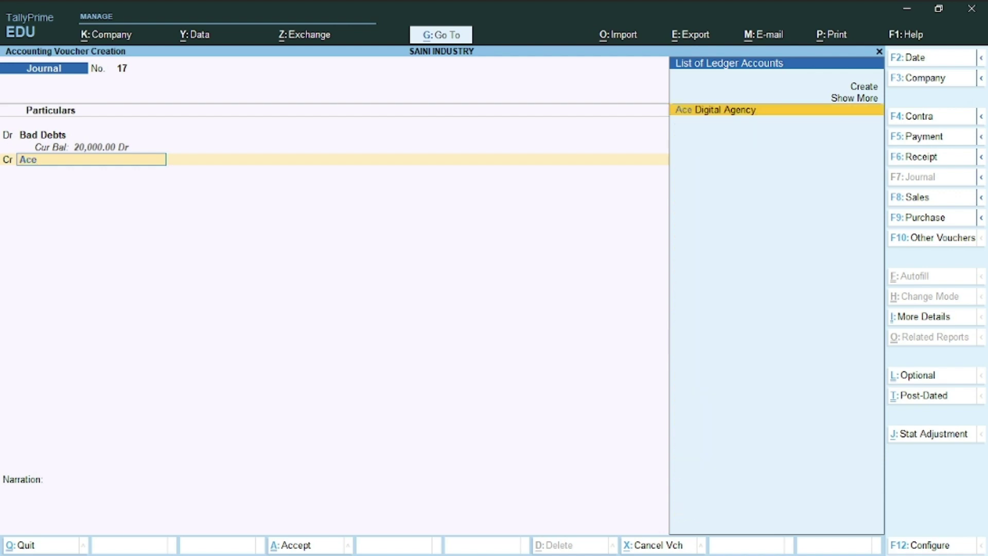
key("Return")
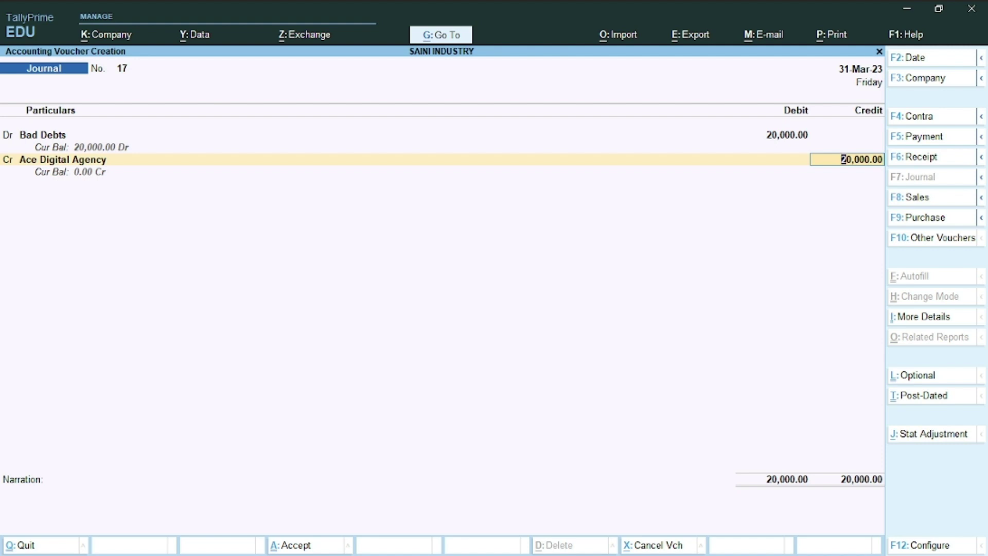
Step: Credit Ace Digital Agency with 20000 on account, then save the journal voucher and leave voucher entry
key("BackSpace")
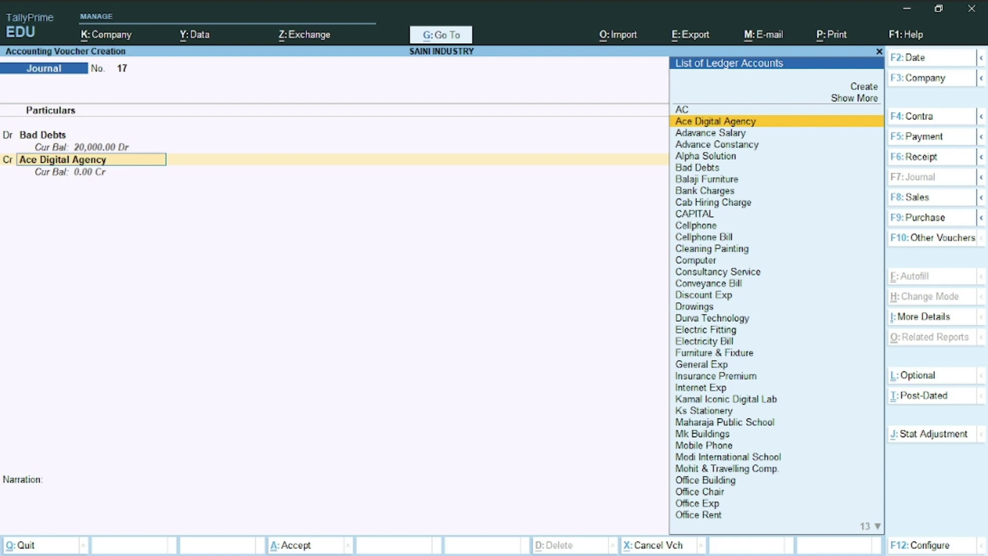
key("ctrl")
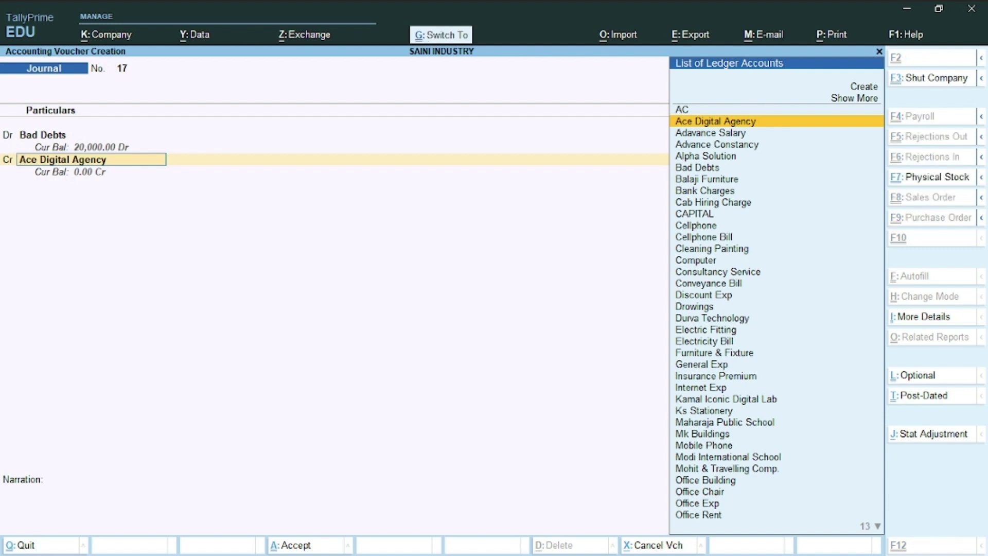
key("Return")
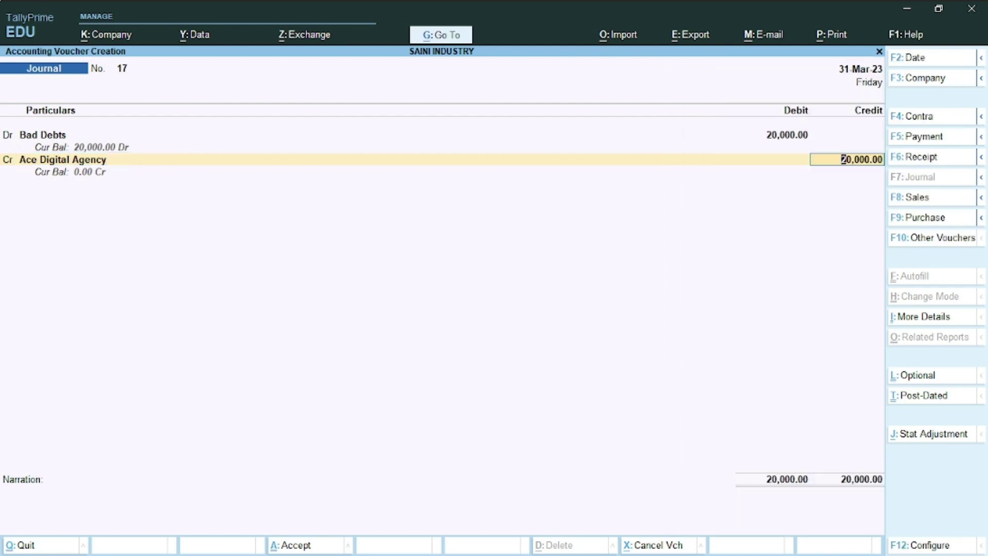
key("Return")
key("Return")
key("Return")
key("Return")
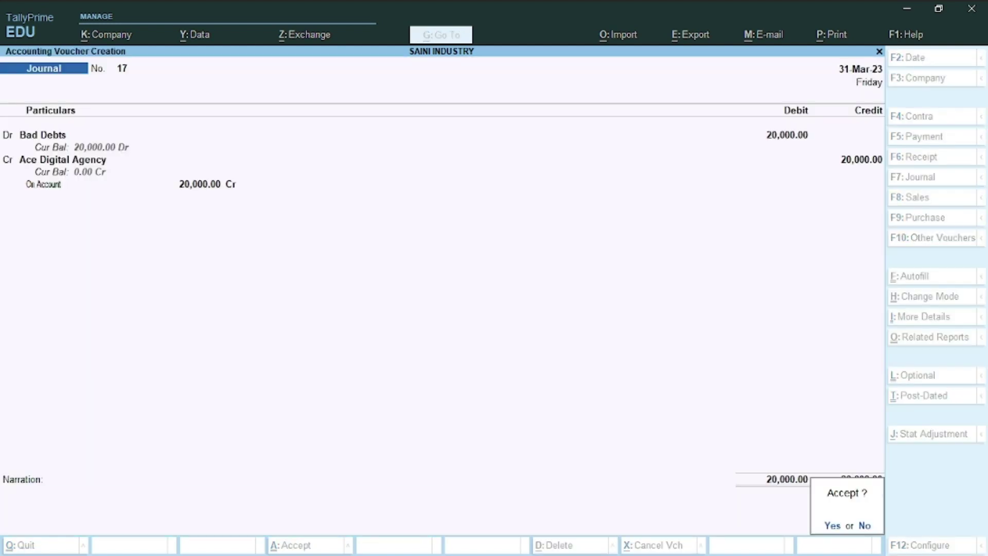
key("Return")
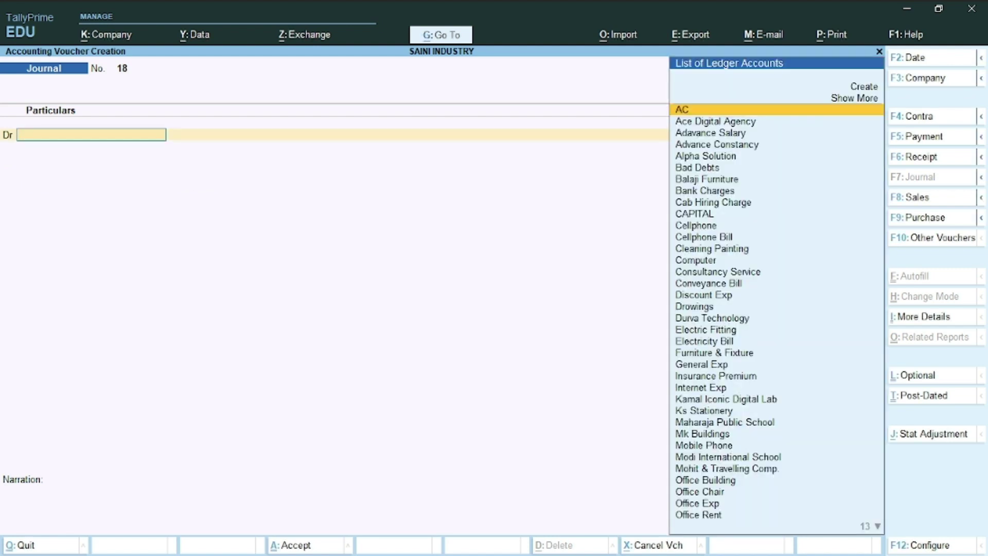
key("Escape")
key("Return")
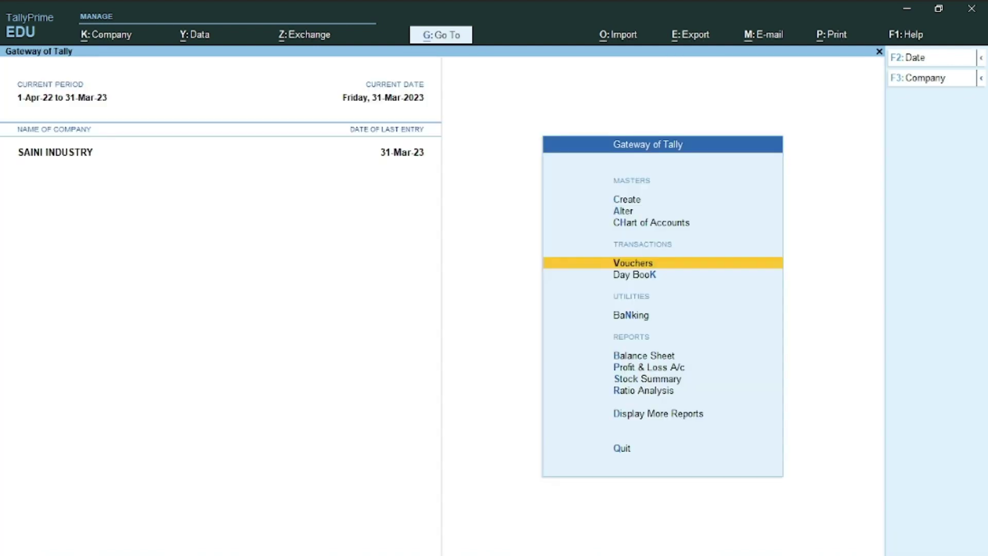
Step: Open the Trial Balance and expand it to the detailed format
key("Down")
key("Down")
key("Down")
key("Down")
key("Down")
key("Down")
key("Down")
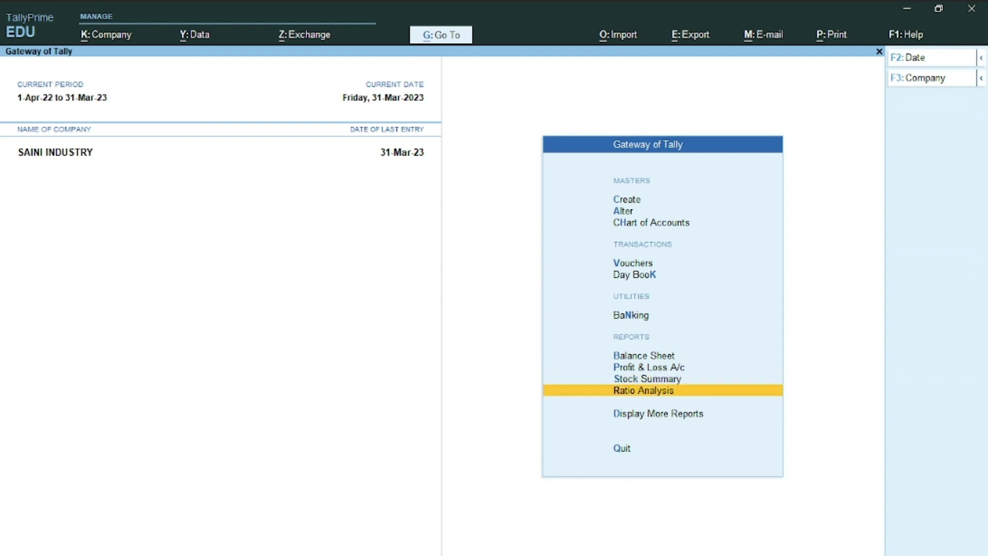
key("Return")
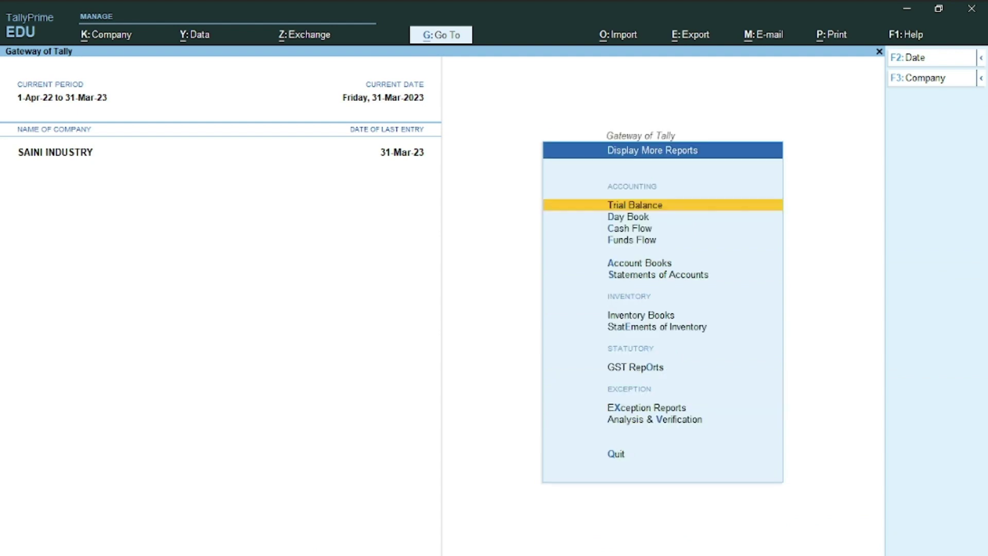
key("Return")
key("Down")
key("alt+F5")
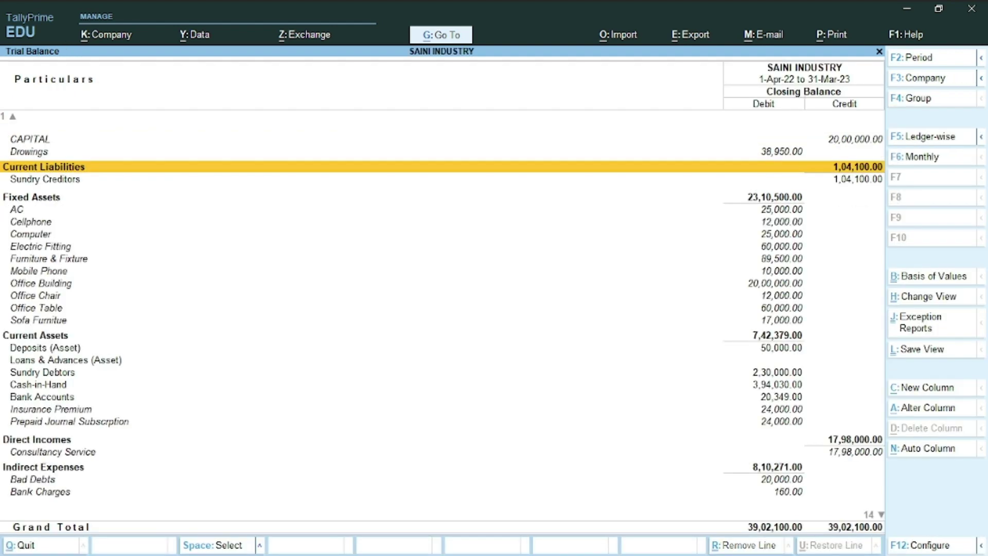
Step: Examine the party balances in the Sundry Debtors group of the Trial Balance and return to the Gateway of Tally
key("Down")
key("Down")
key("Down")
key("Down")
key("Down")
key("Down")
key("Down")
key("Down")
key("Down")
key("Down")
key("Down")
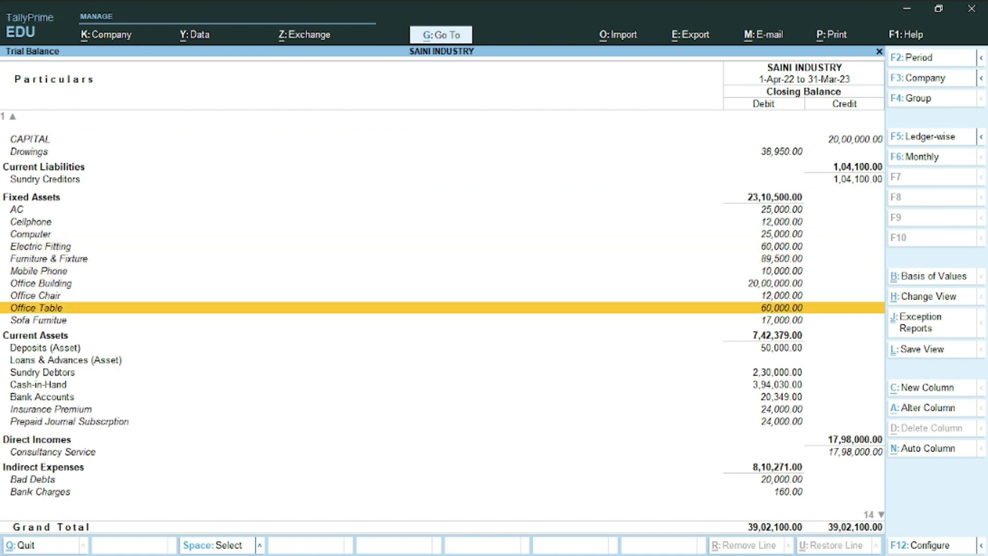
key("Down")
key("Down")
key("Down")
key("Down")
key("Down")
key("Return")
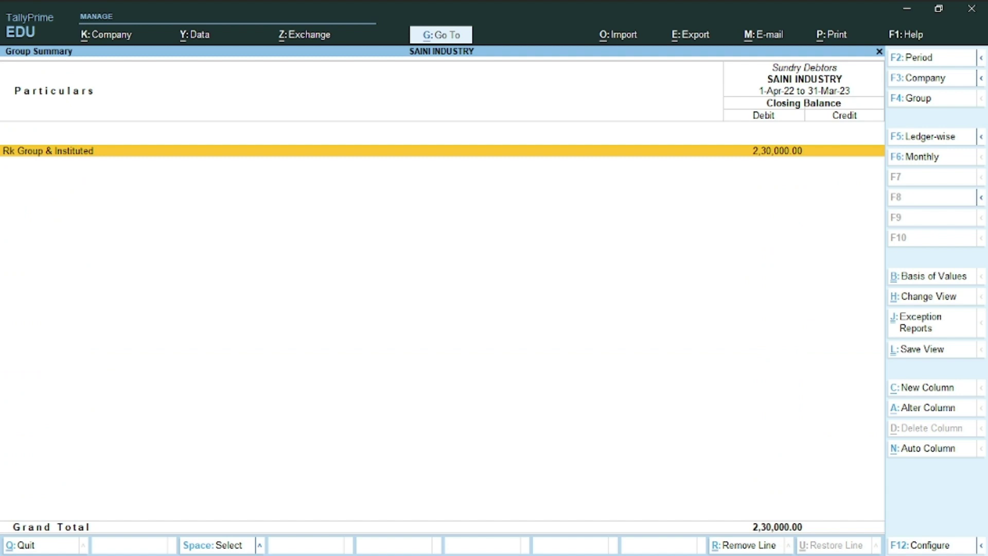
key("Return")
key("Escape")
key("Escape")
key("Escape")
key("Escape")
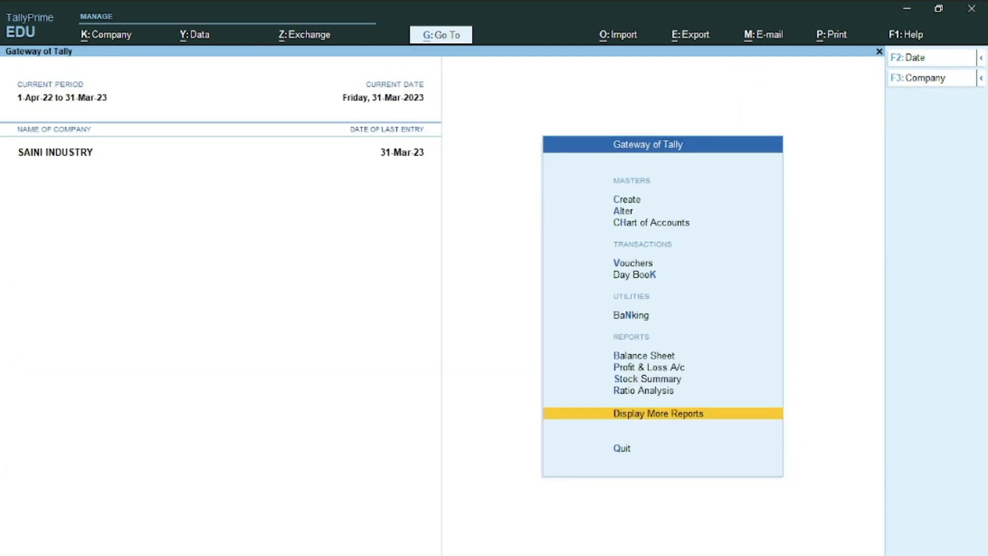